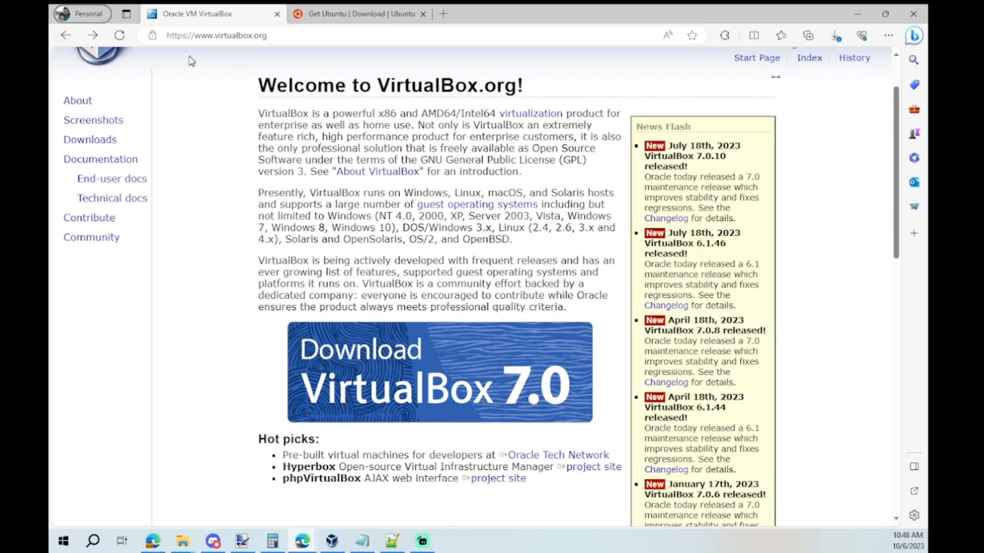
# Step: Open the VirtualBox downloads page, and bring up the Ubuntu Desktop 22.04.3 LTS download section on the Ubuntu site
pyautogui.click(450, 405)
pyautogui.moveTo(392, 317); pyautogui.dragTo(344, 305)
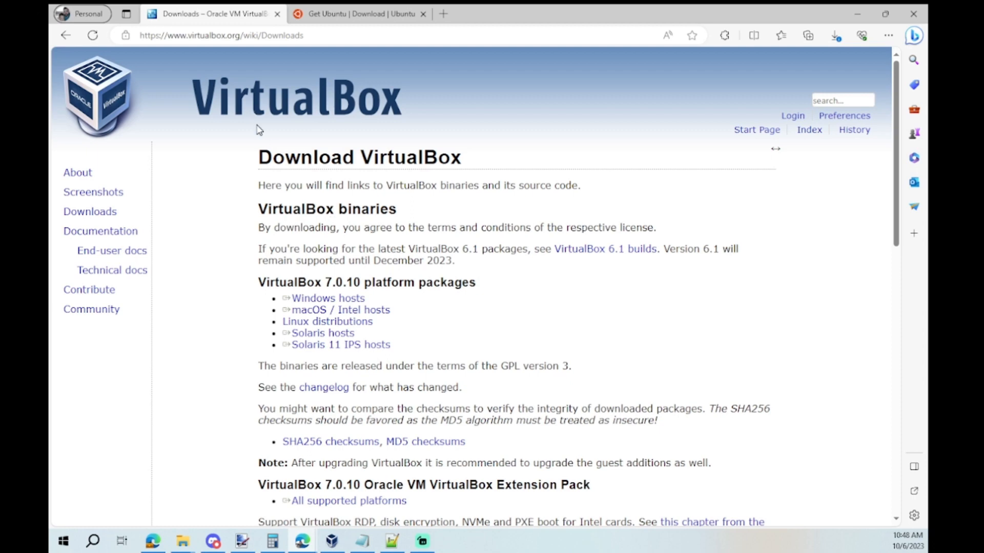
pyautogui.click(329, 15)
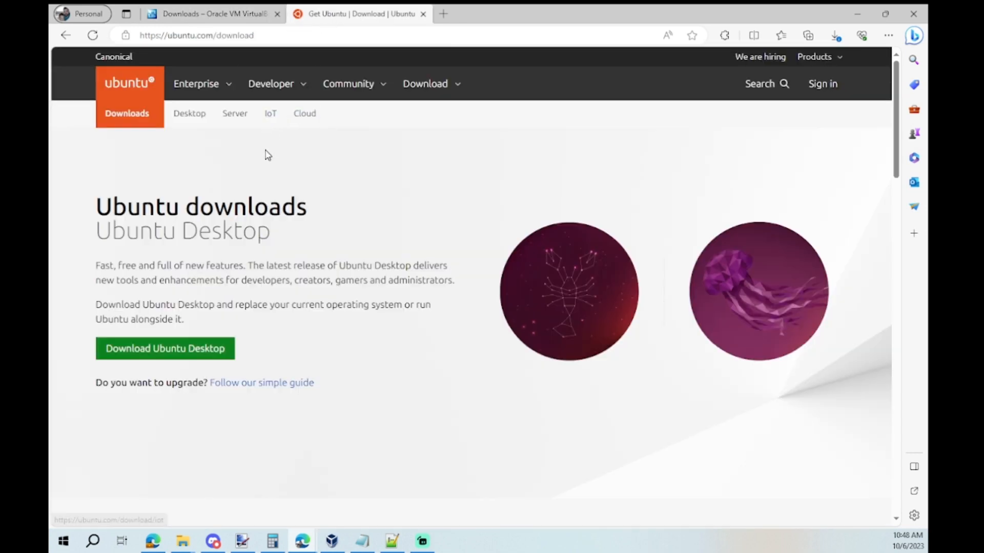
pyautogui.click(209, 348)
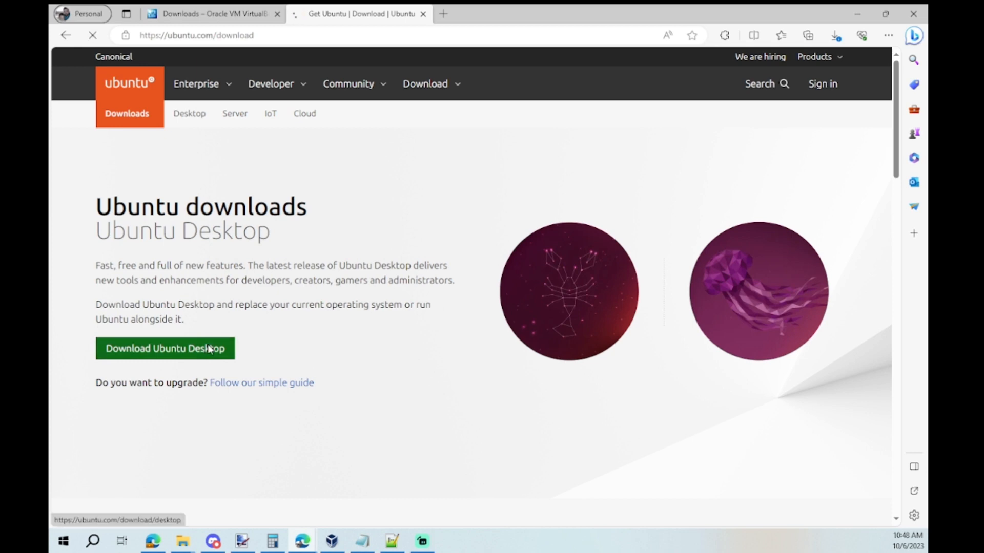
pyautogui.scroll(-4, 472, 281)
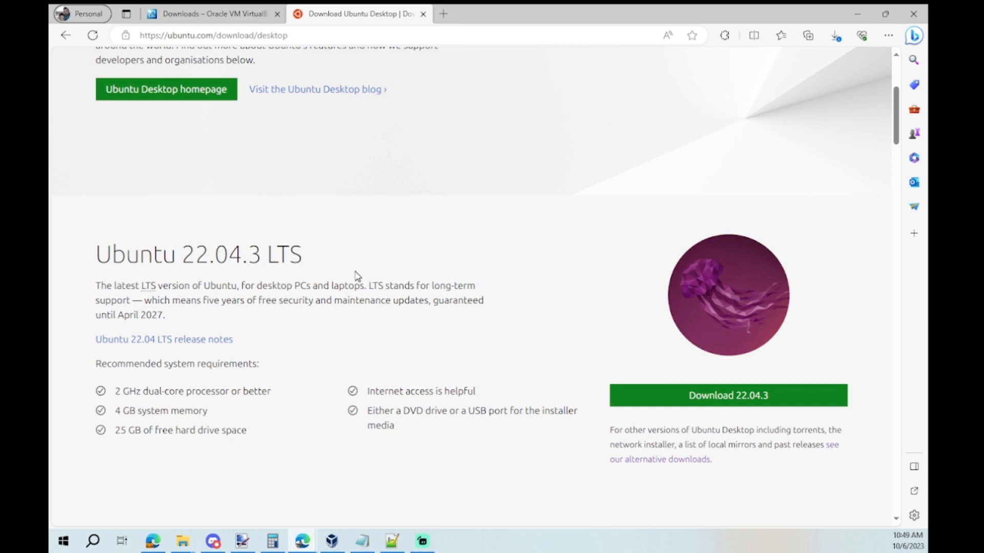
# Step: Switch to Oracle VM VirtualBox Manager and begin a new virtual machine named "Linux CS340"
pyautogui.click(332, 541)
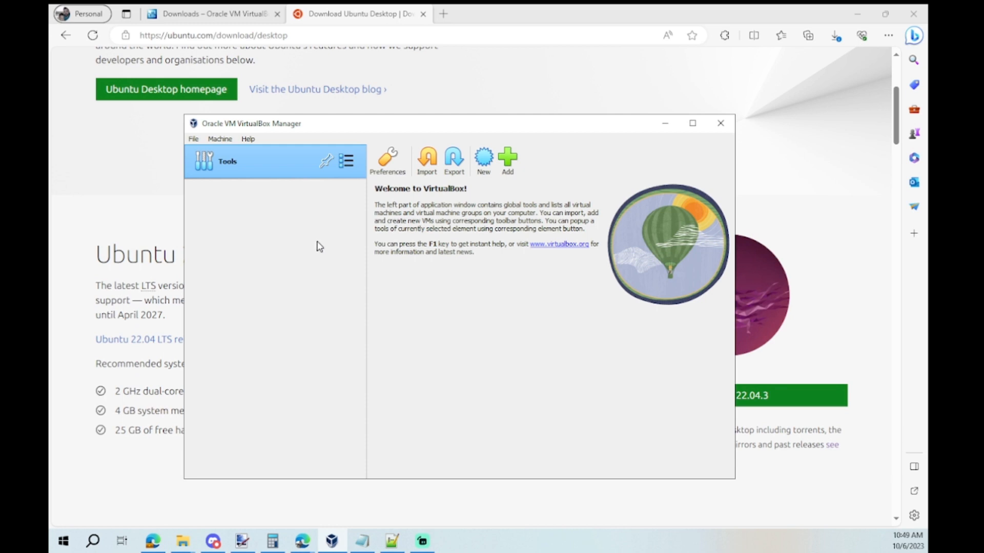
pyautogui.click(480, 163)
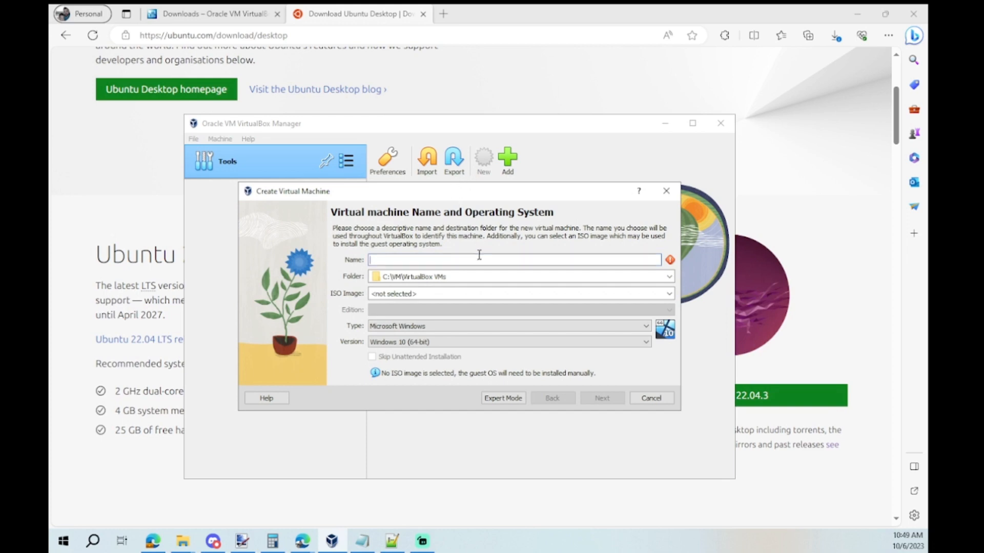
pyautogui.write('L')
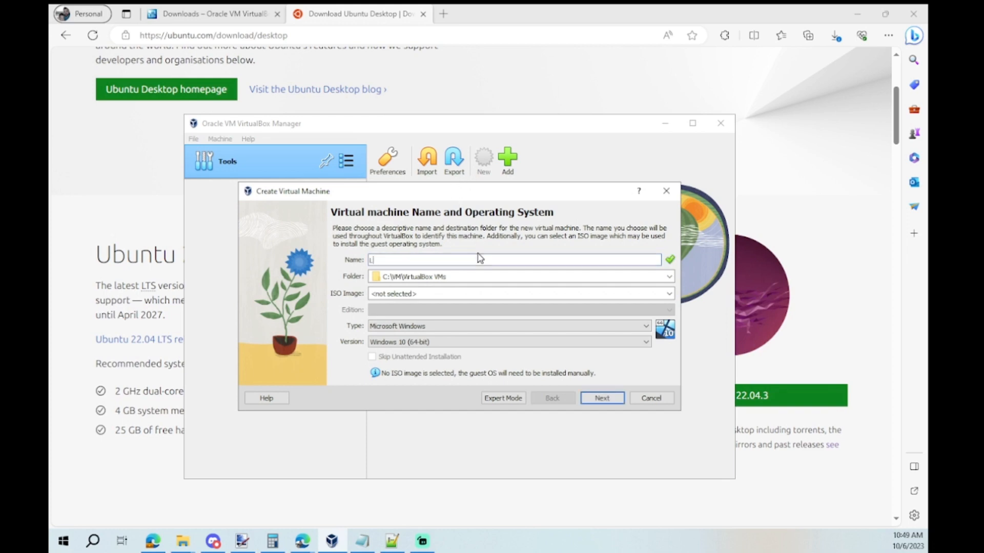
pyautogui.write('inux ')
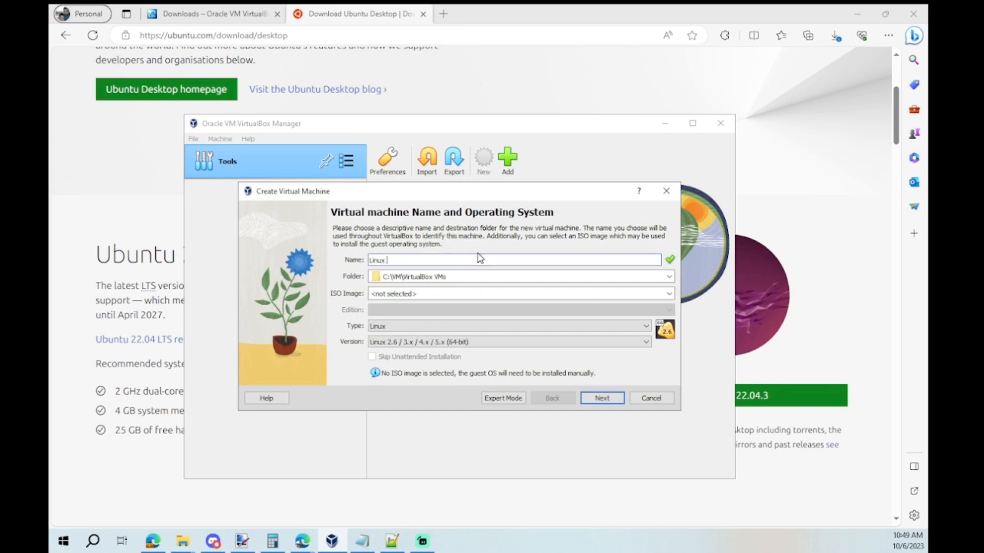
pyautogui.write('340CS340')
# Step: Select ubuntu-22.04.3-desktop-amd64.iso as the machine's ISO image and skip the unattended installation
pyautogui.click(669, 297)
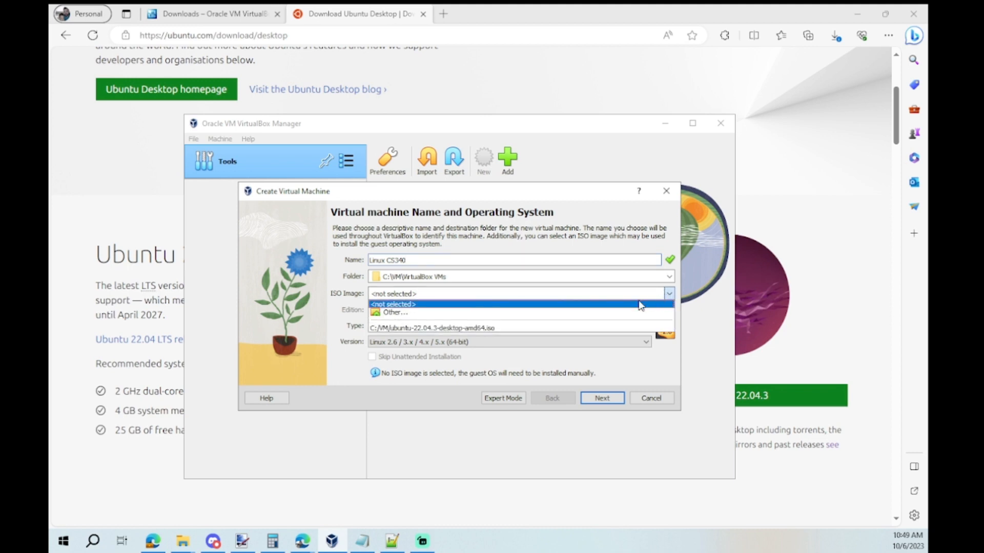
pyautogui.click(512, 332)
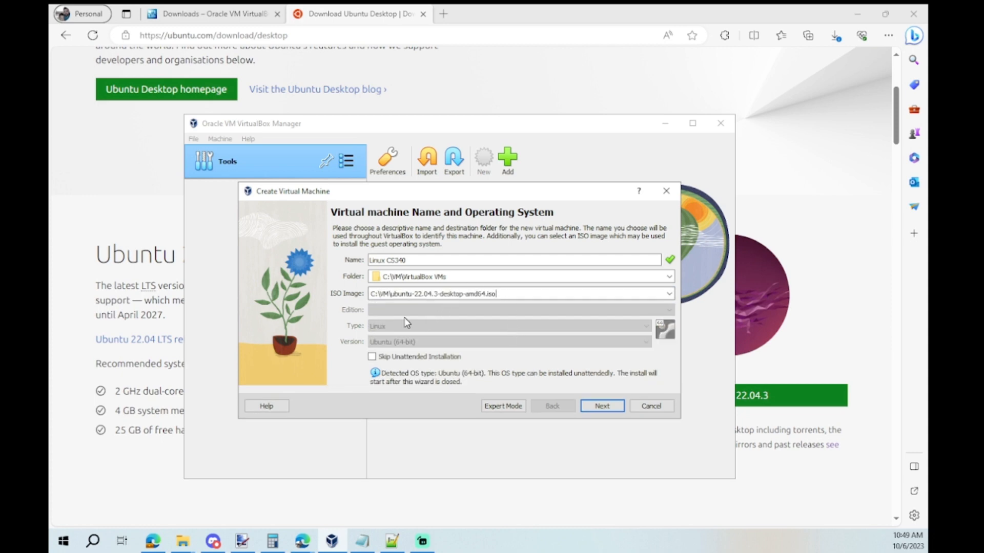
pyautogui.click(372, 357)
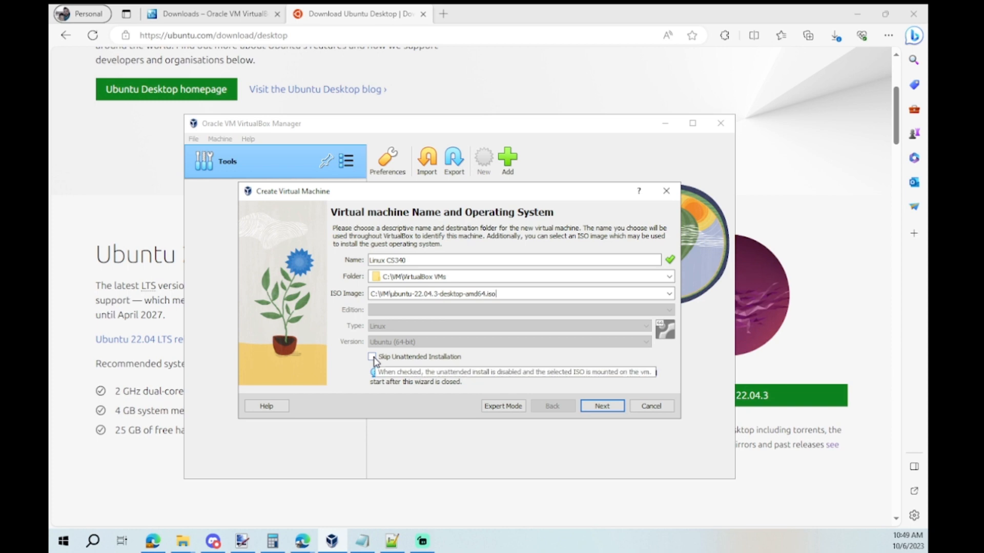
pyautogui.click(602, 407)
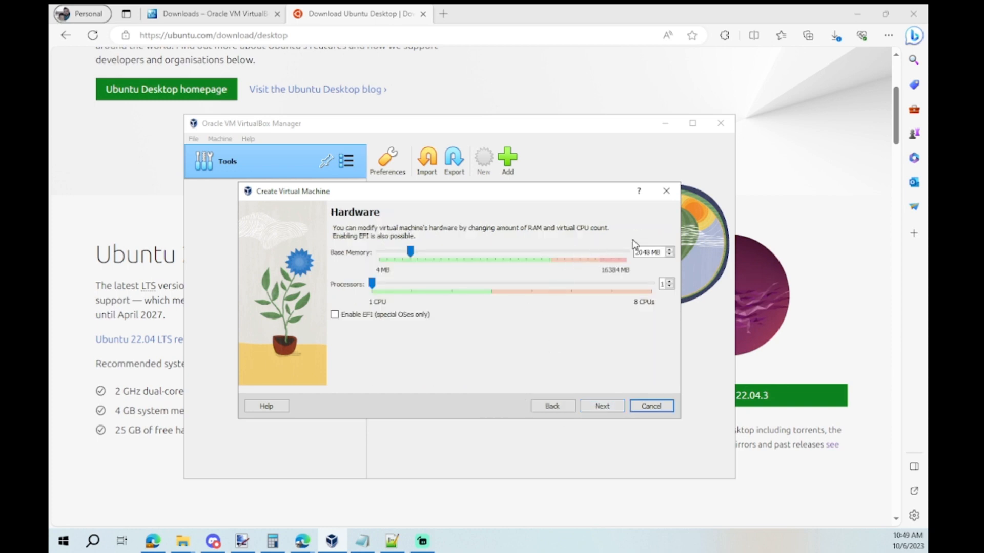
# Step: Set the virtual machine's base memory to 4096 MB and processors to 4, and enable EFI
pyautogui.moveTo(650, 252); pyautogui.dragTo(626, 260)
pyautogui.write('4096')
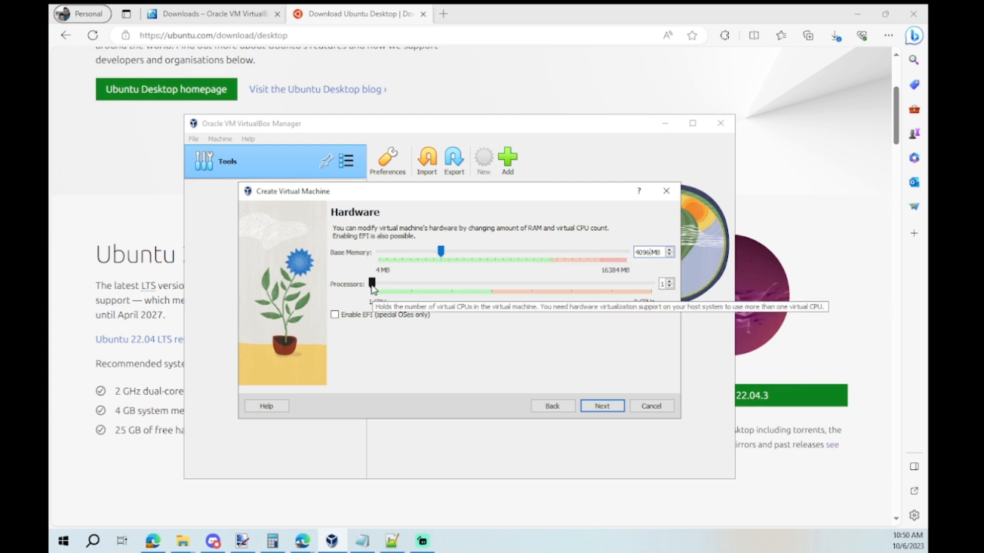
pyautogui.moveTo(372, 285); pyautogui.dragTo(410, 288)
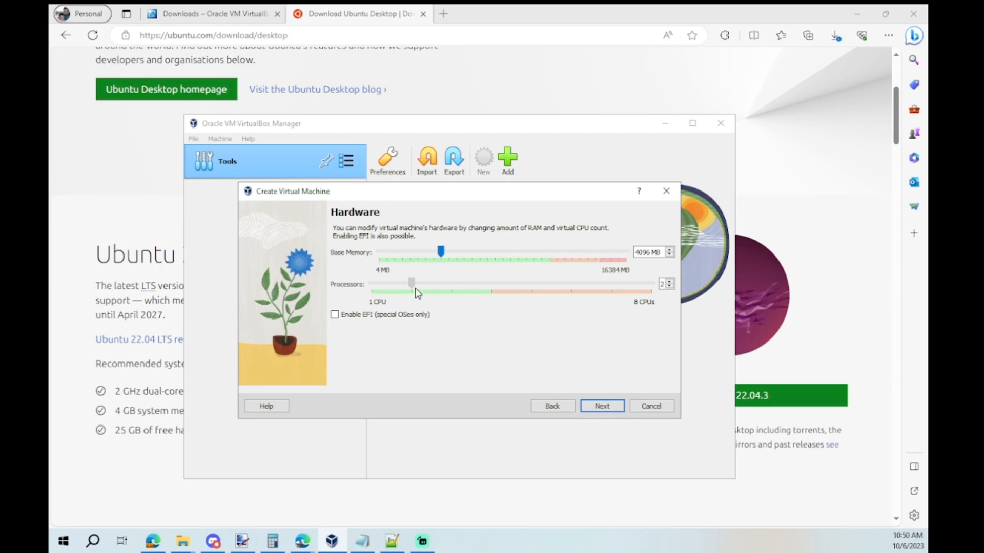
pyautogui.moveTo(416, 292); pyautogui.dragTo(494, 303)
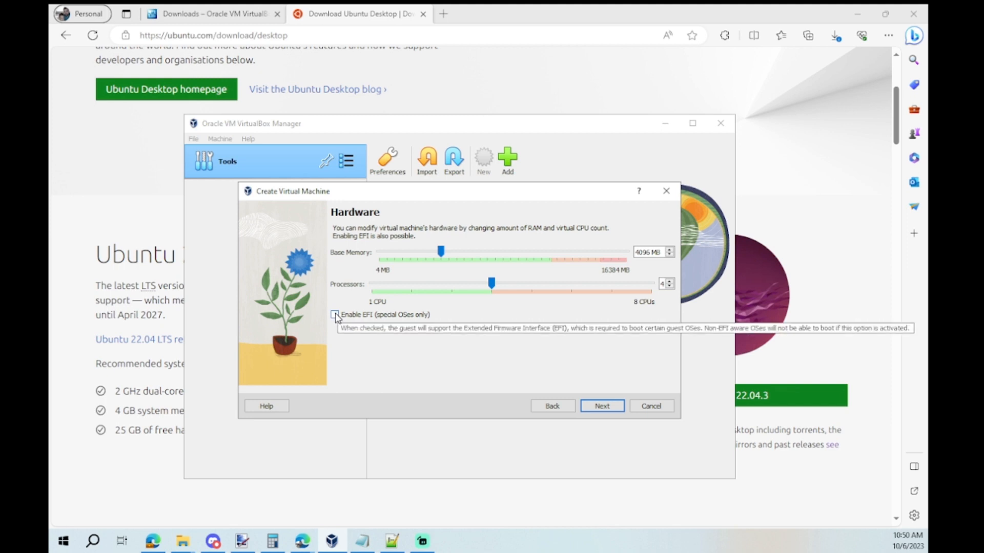
# Step: Create a new 25 GB virtual hard disk without pre-allocating its full size and finish creating the machine
pyautogui.click(600, 407)
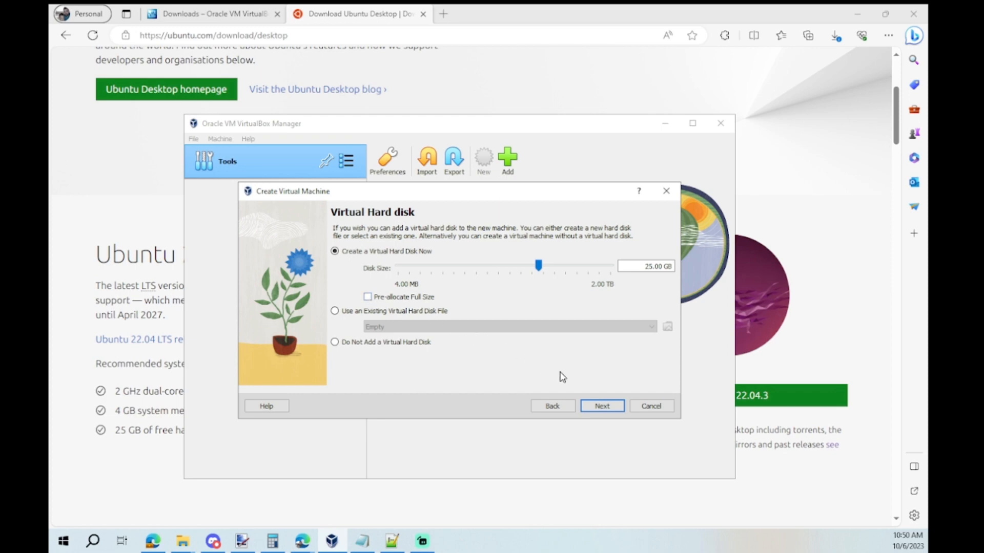
pyautogui.click(611, 411)
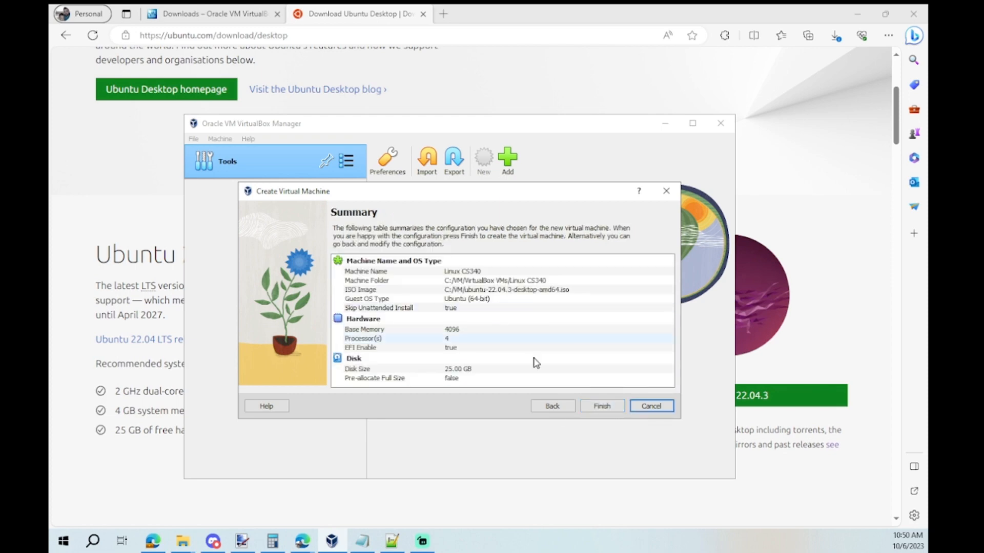
pyautogui.click(609, 408)
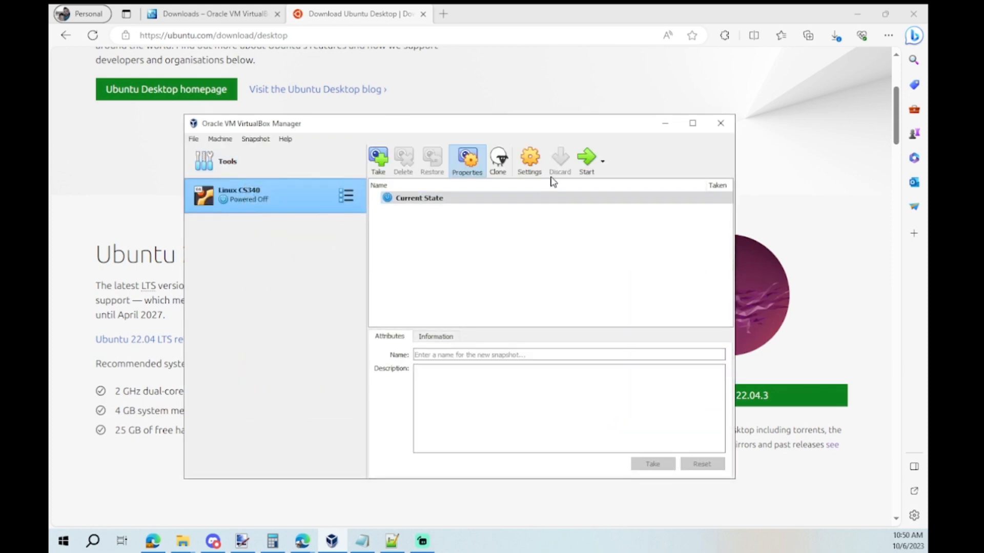
# Step: Start the Linux CS340 machine, boot the "Try or Install Ubuntu" entry and maximize the machine's window
pyautogui.click(586, 160)
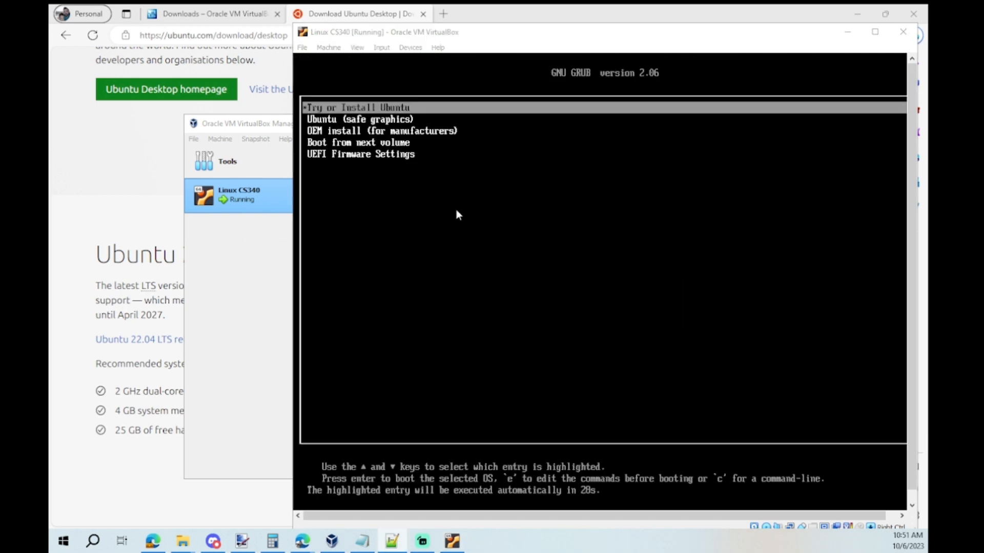
pyautogui.click(446, 99)
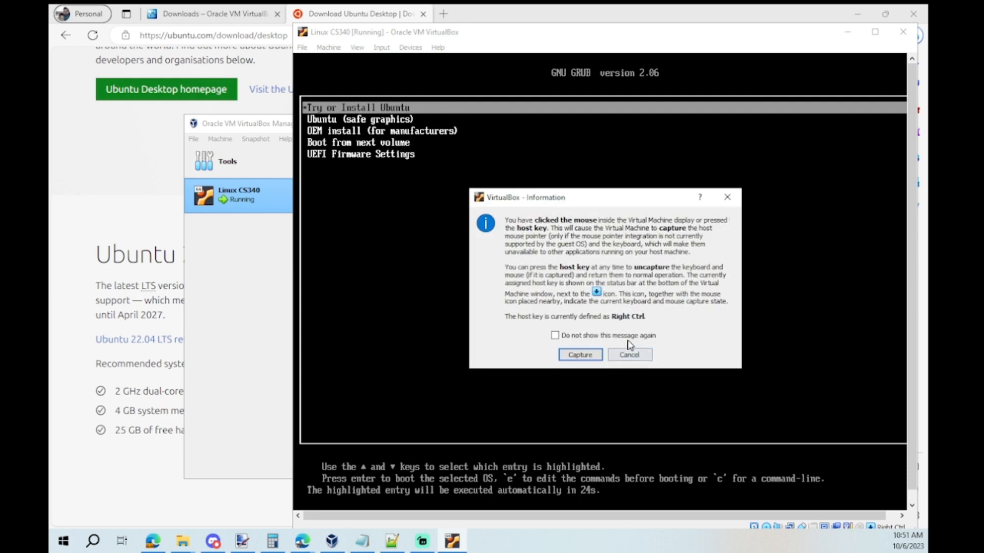
pyautogui.click(580, 355)
pyautogui.press('Return')
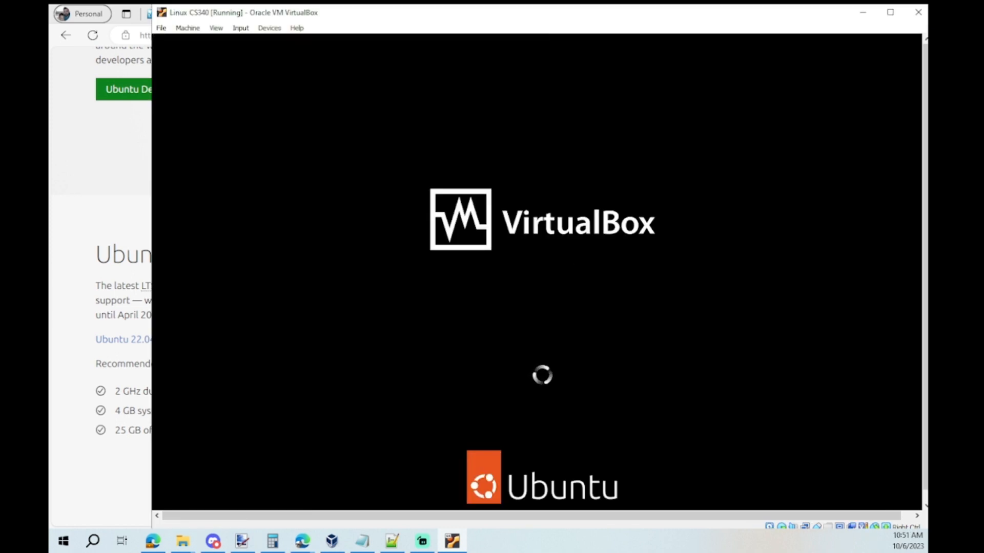
pyautogui.hotkey('alt', 'Tab')
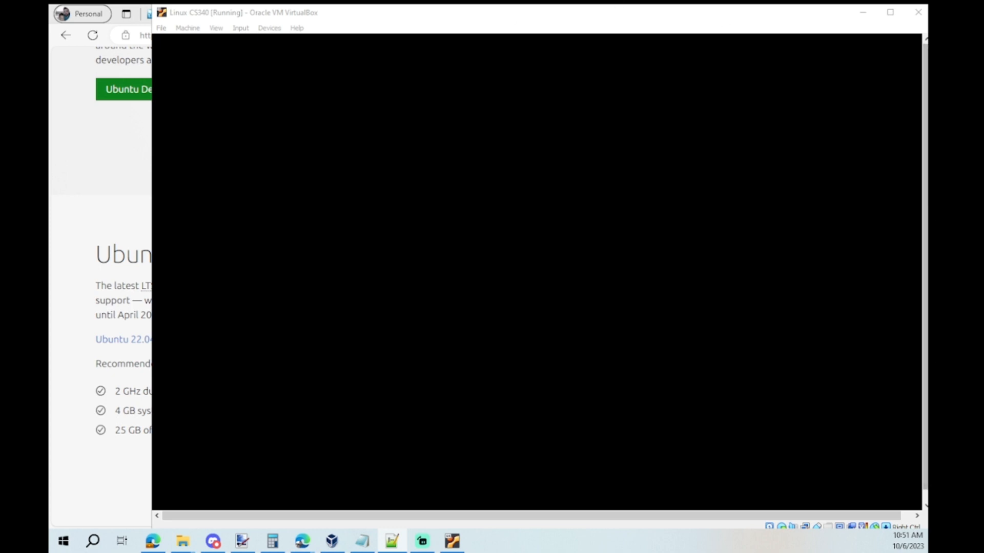
pyautogui.click(890, 12)
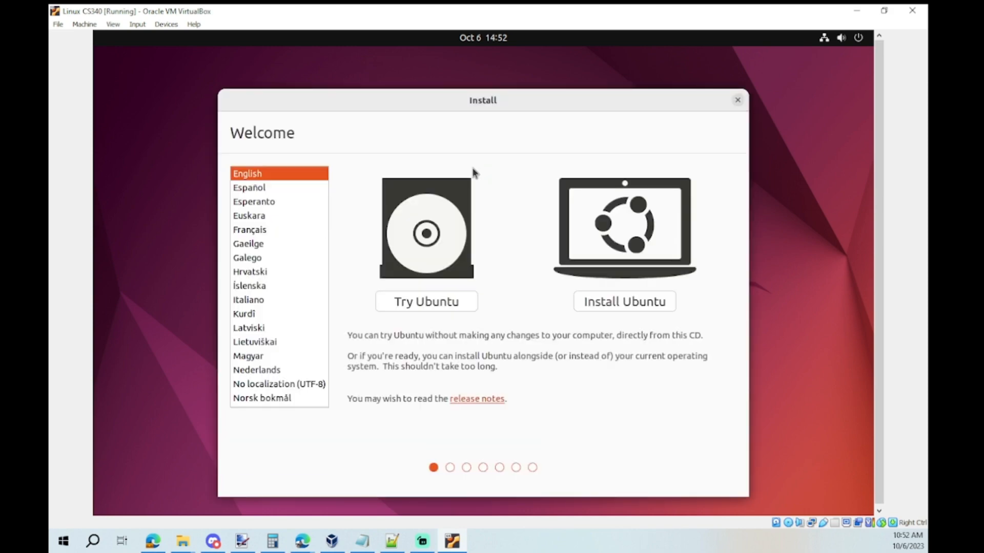
# Step: Choose to install Ubuntu with the English (US) keyboard layout, minimal installation, updates during installation and third-party software
pyautogui.click(623, 304)
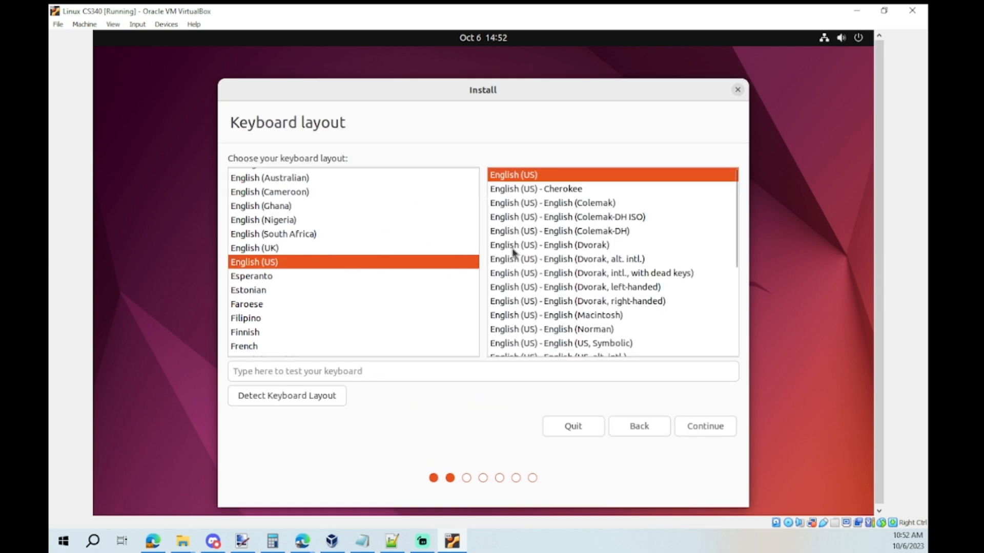
pyautogui.click(700, 429)
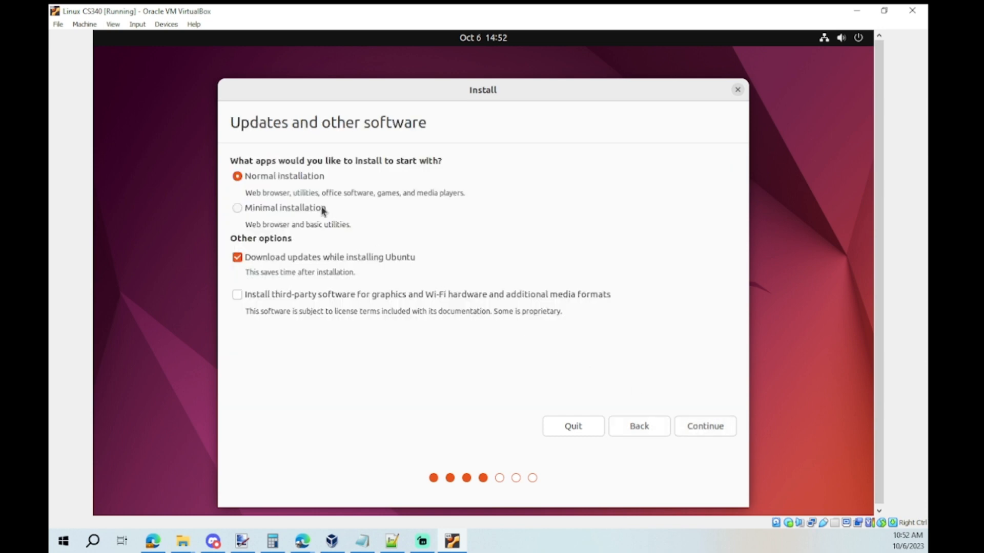
pyautogui.click(238, 208)
pyautogui.click(237, 294)
pyautogui.click(693, 432)
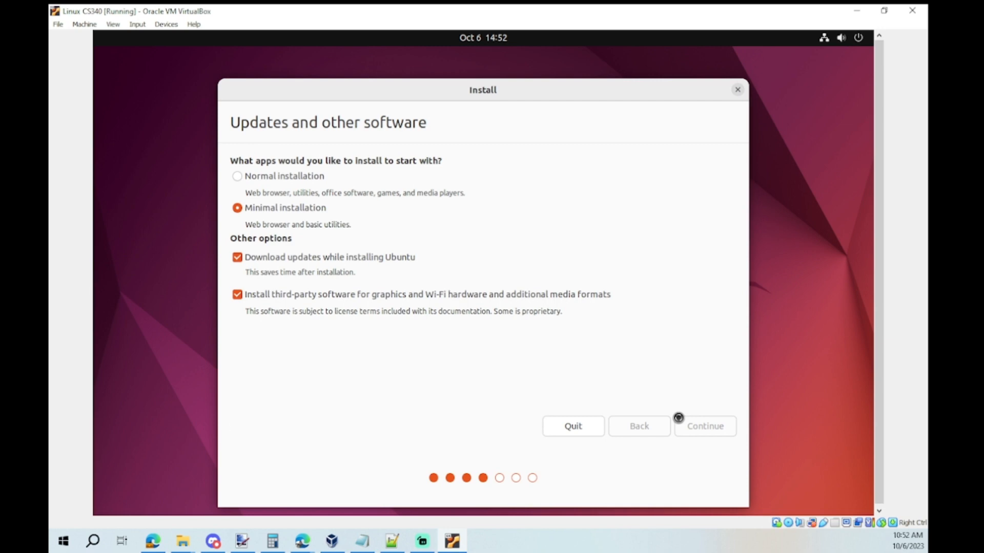
pyautogui.click(679, 421)
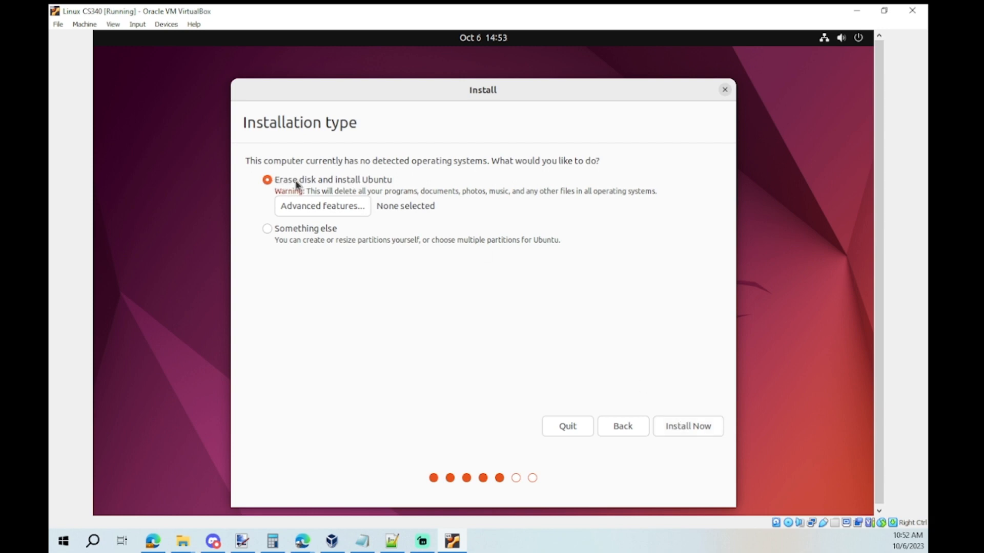
# Step: Install Ubuntu by erasing the disk, approve writing the partition changes, and accept New York as the location
pyautogui.click(701, 431)
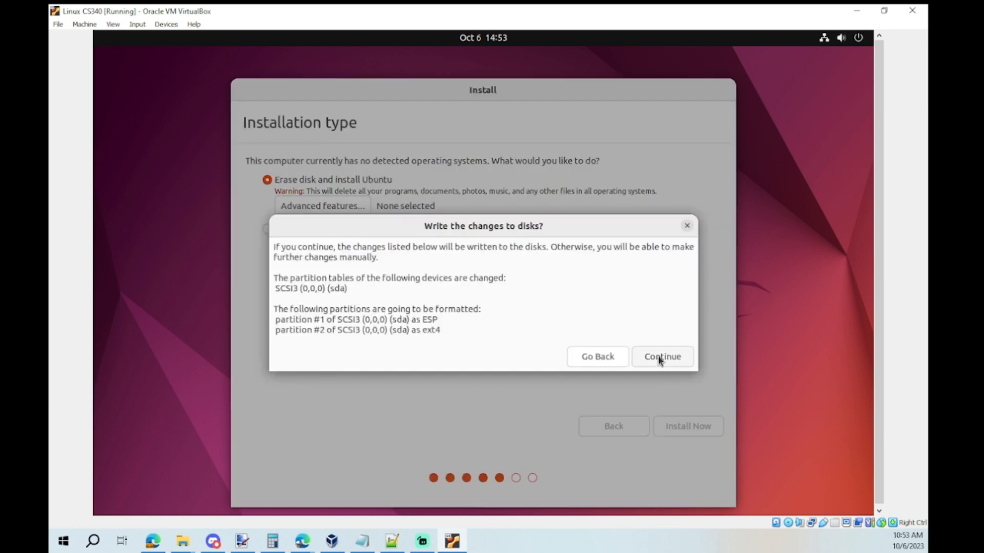
pyautogui.click(659, 356)
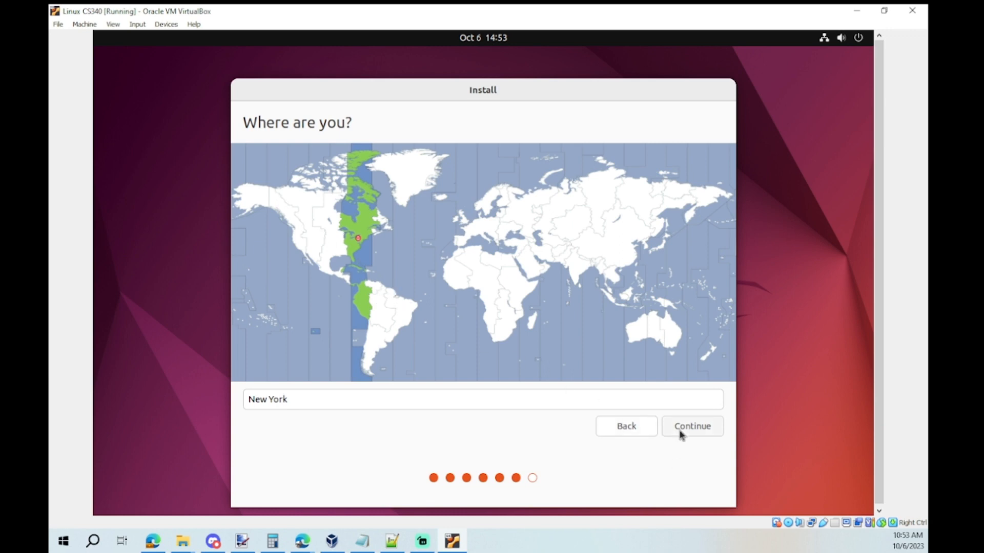
pyautogui.click(679, 432)
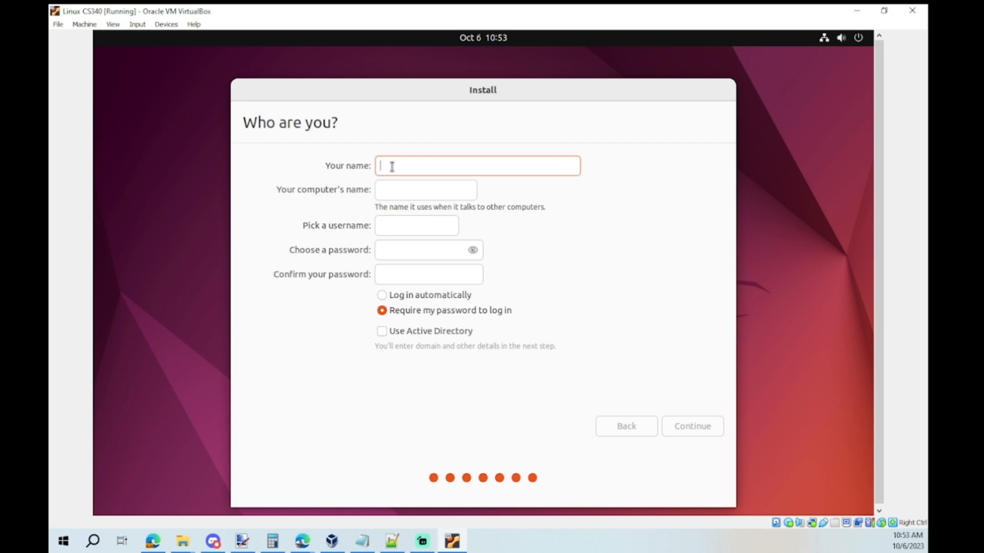
# Step: Enter the user's first name for the account and set the computer's name to nv-snhu7-l01
pyautogui.write('Matt')
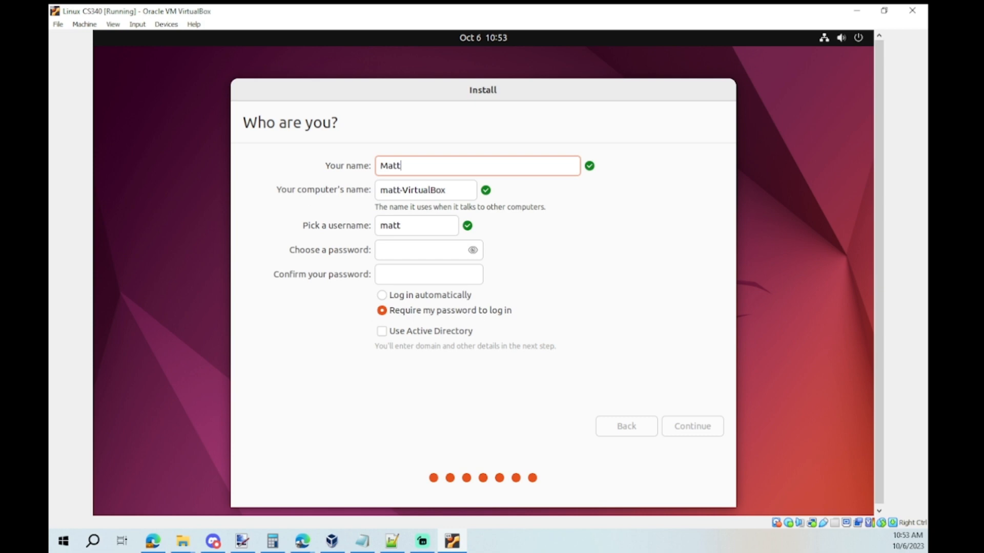
pyautogui.press('Tab')
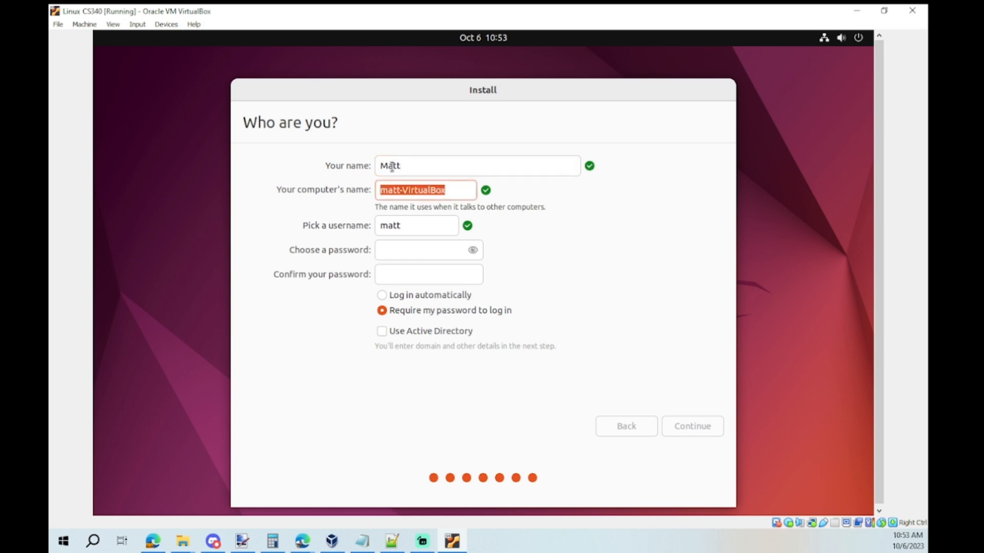
pyautogui.write('nv-snh')
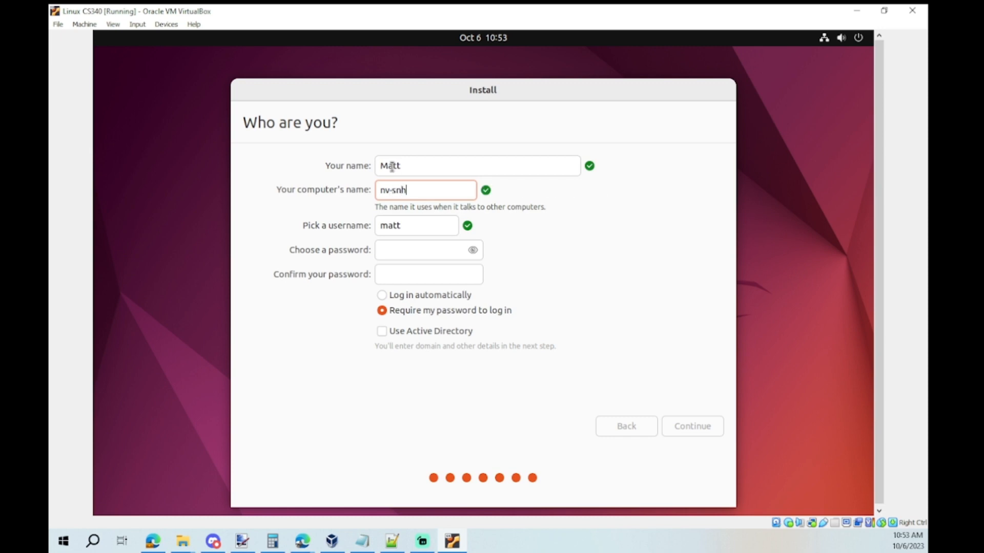
pyautogui.write('u7-')
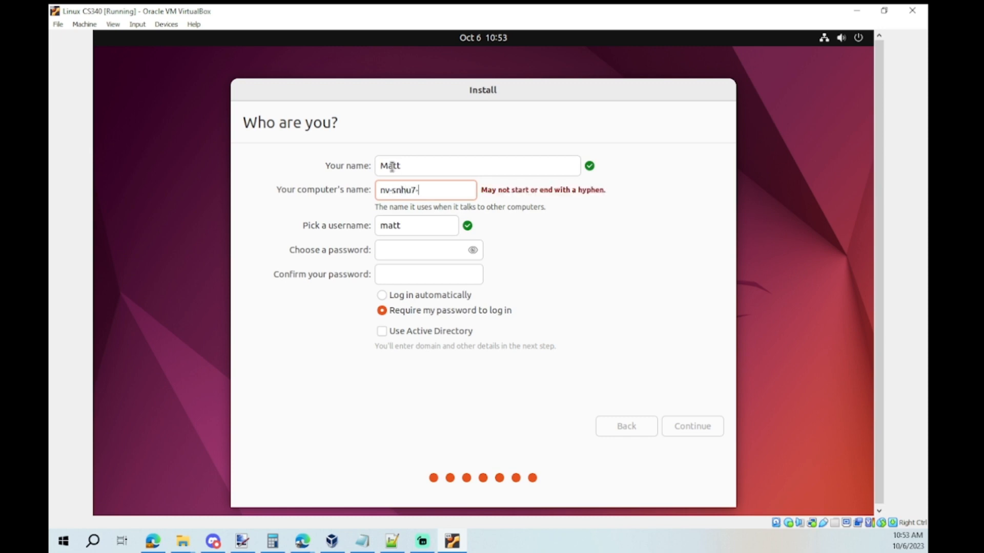
pyautogui.write('l01')
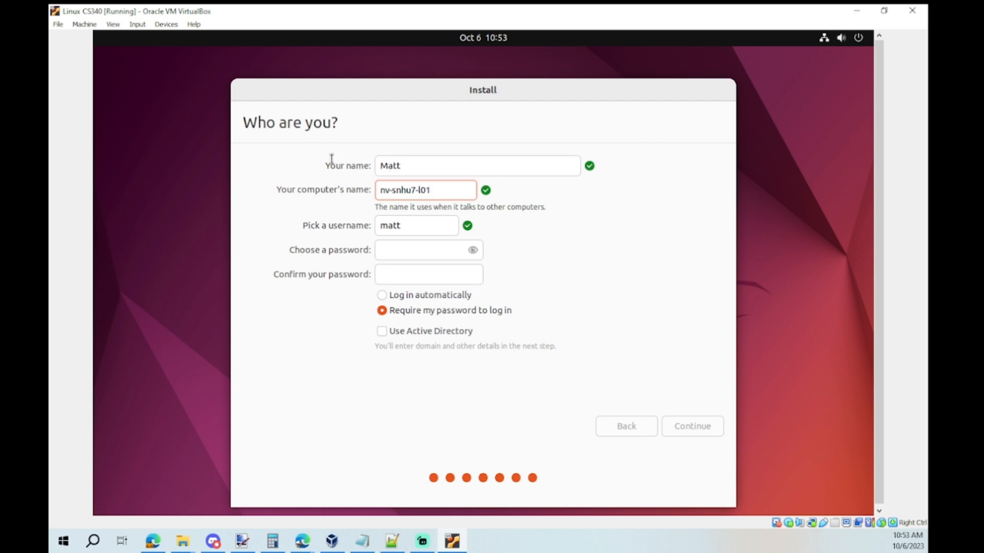
# Step: Set the account's username to the user's first name followed by _snhu
pyautogui.press('Tab')
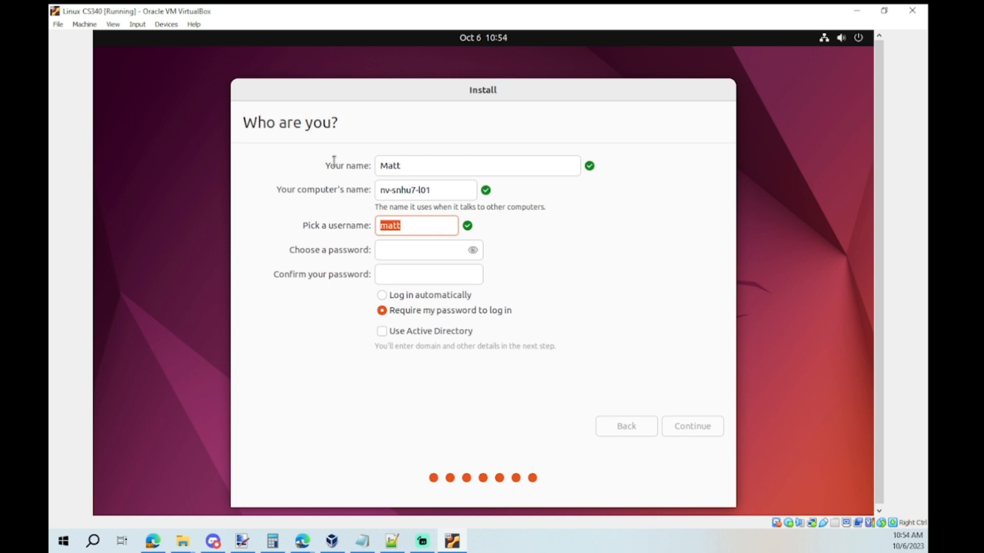
pyautogui.write('matt_snhu')
pyautogui.press('Left')
pyautogui.press('Left')
pyautogui.press('Left')
pyautogui.press('Left')
pyautogui.press('Left')
pyautogui.press('Right')
pyautogui.press('Right')
pyautogui.press('Right')
pyautogui.press('Tab')
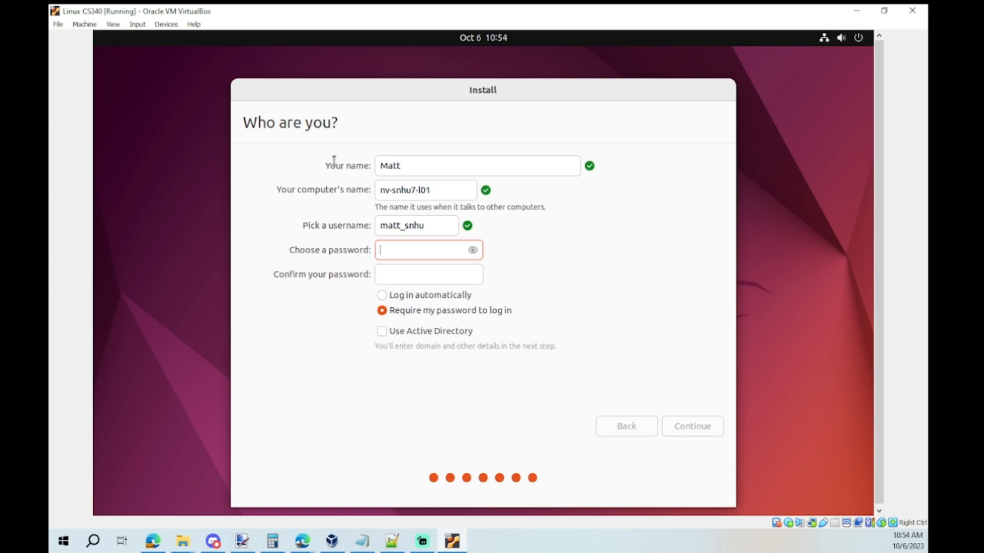
# Step: Enter and confirm the account password, choose automatic login, and continue with the installation
pyautogui.write('********')
pyautogui.press('Tab')
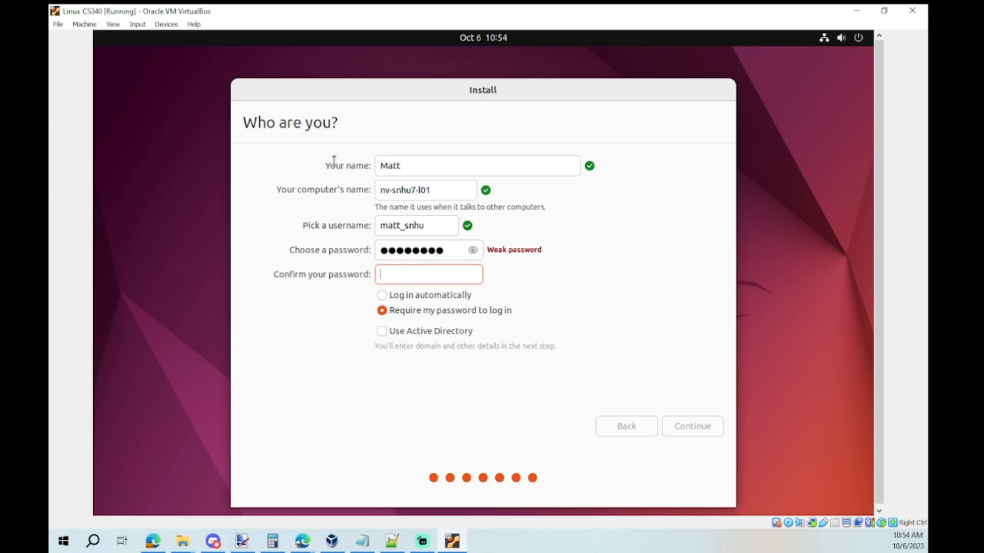
pyautogui.write('********')
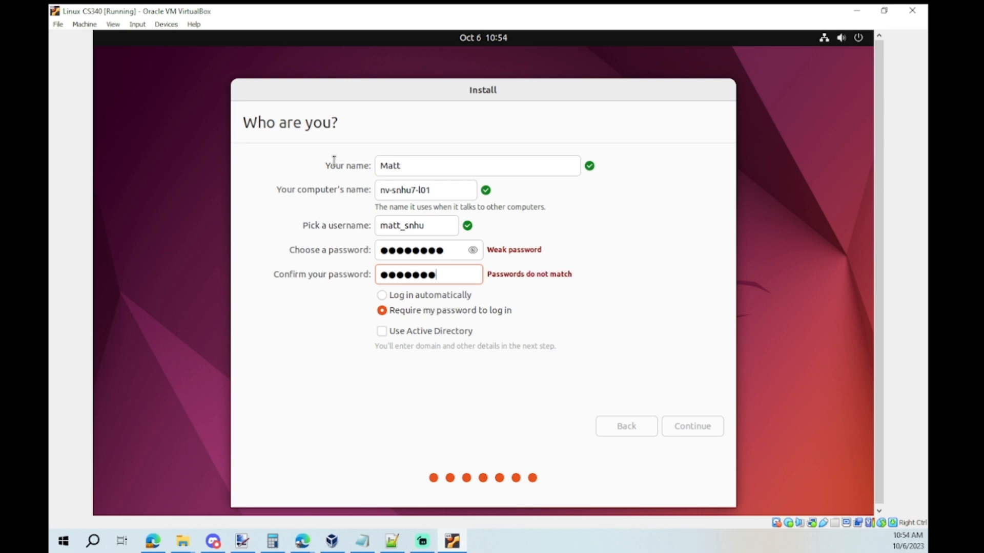
pyautogui.press('Tab')
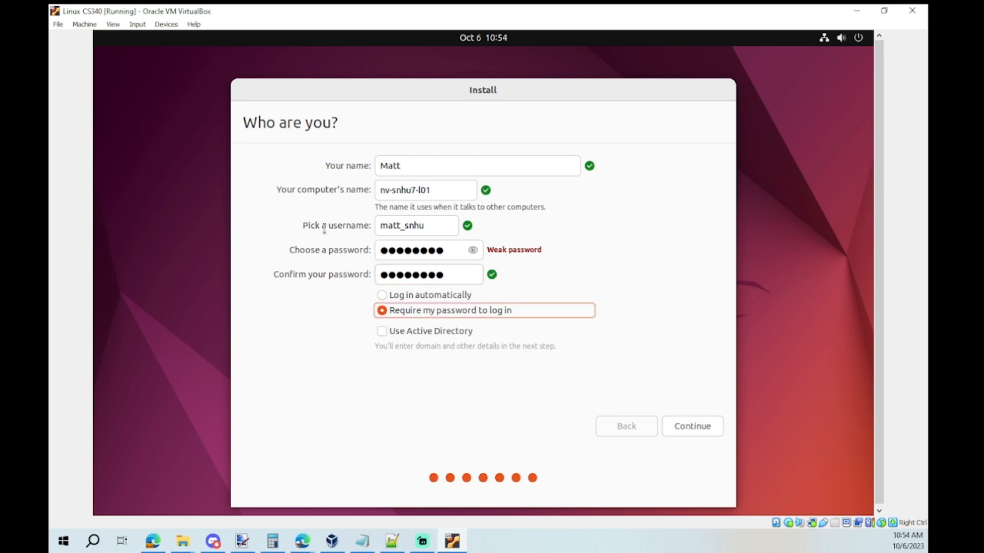
pyautogui.click(405, 297)
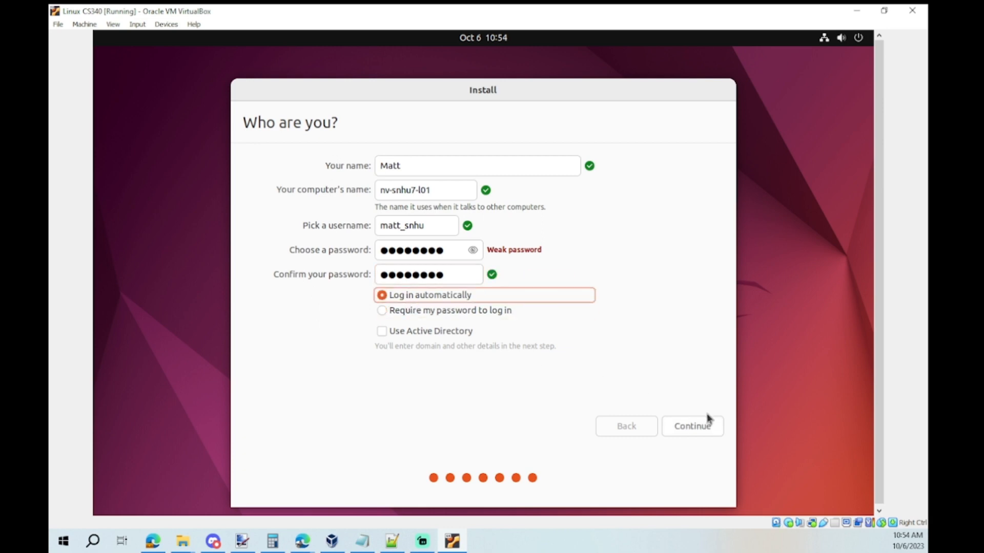
pyautogui.click(715, 429)
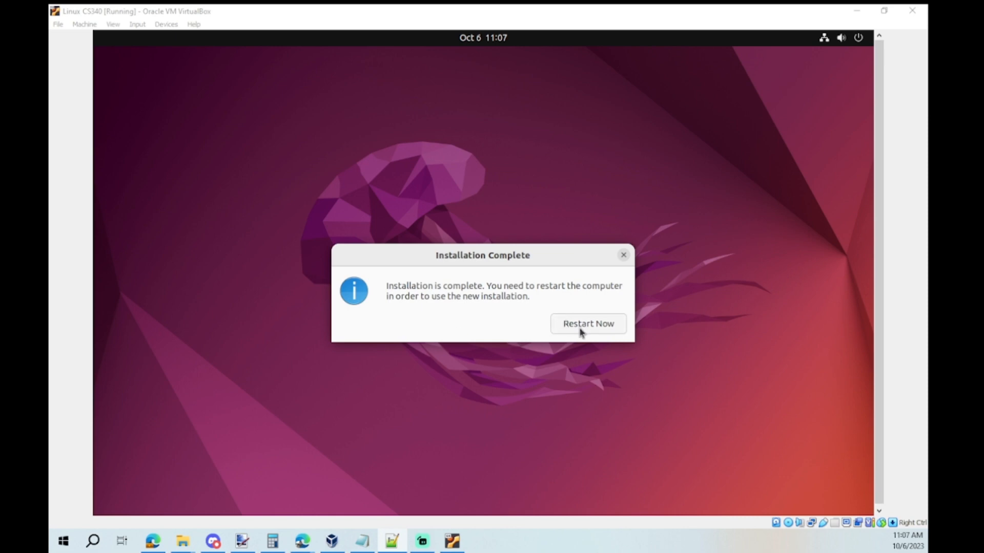
# Step: Restart into the installed system and complete the welcome setup, skipping online accounts, sending system info to Canonical and leaving location services off
pyautogui.click(581, 321)
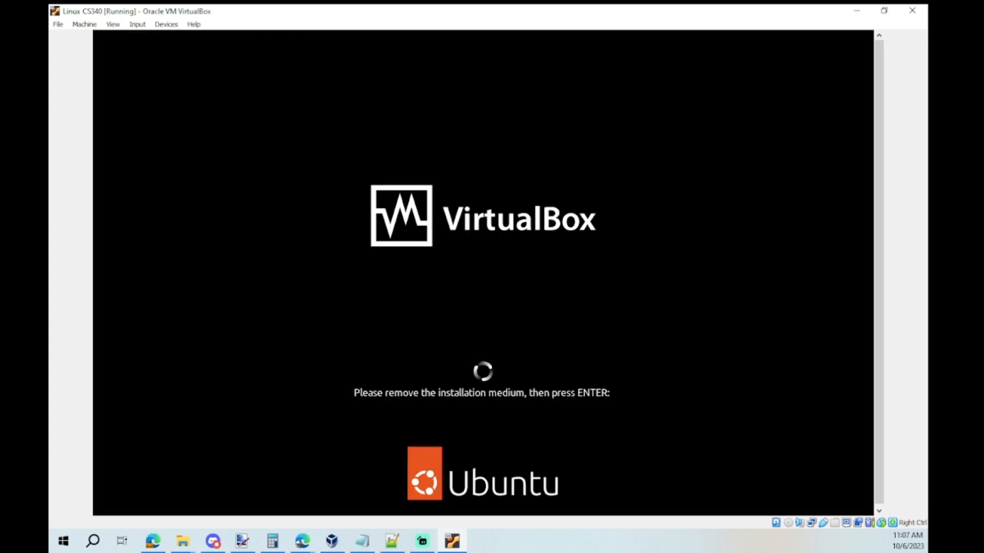
pyautogui.press('Return')
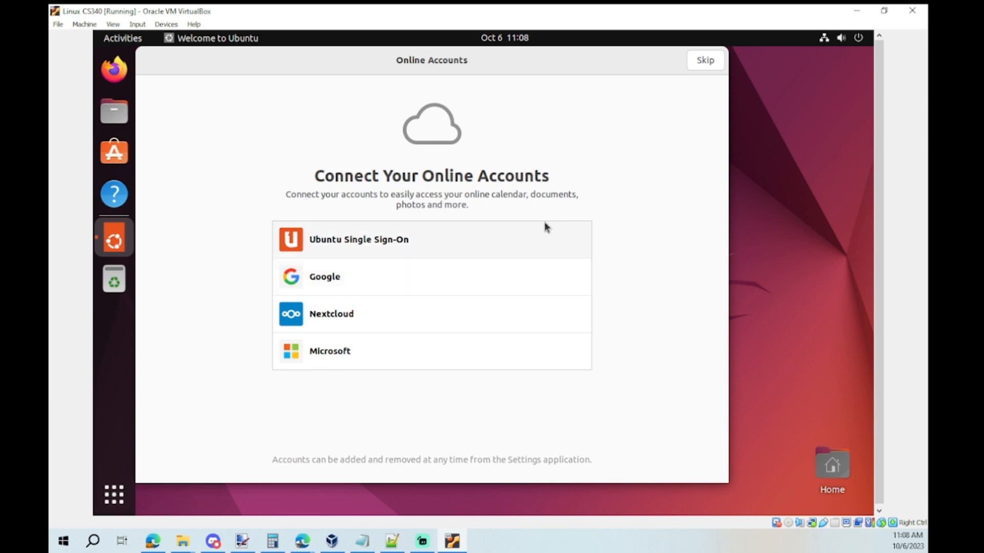
pyautogui.click(703, 61)
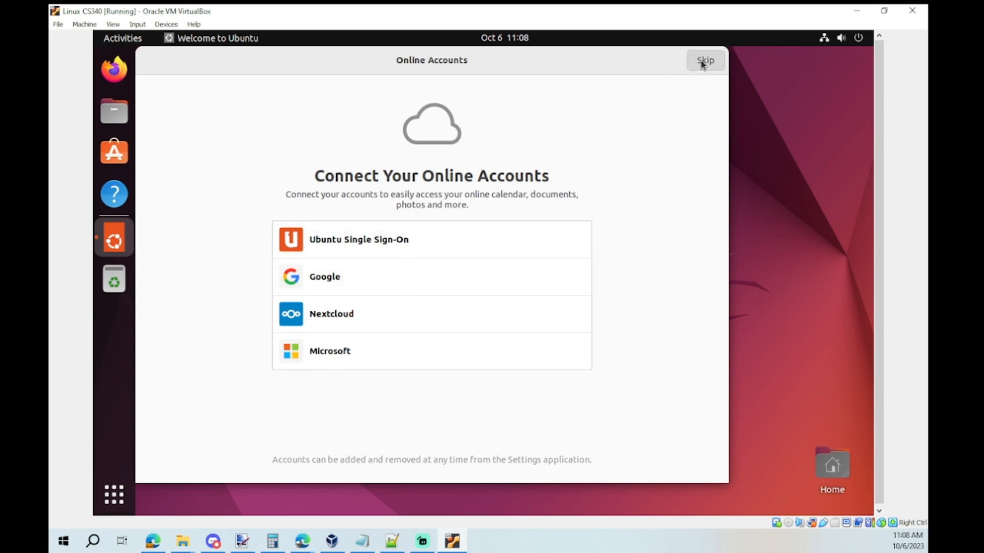
pyautogui.click(703, 61)
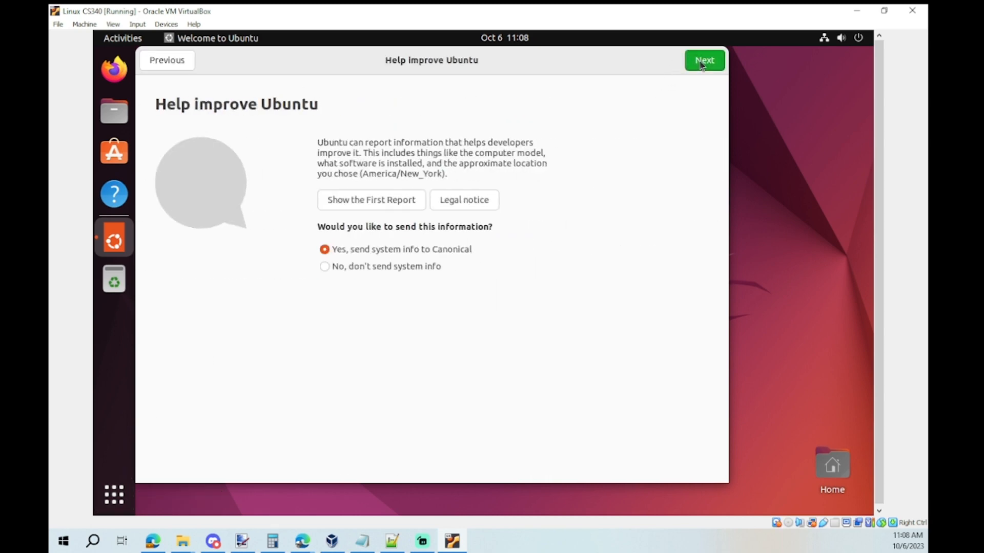
pyautogui.click(703, 62)
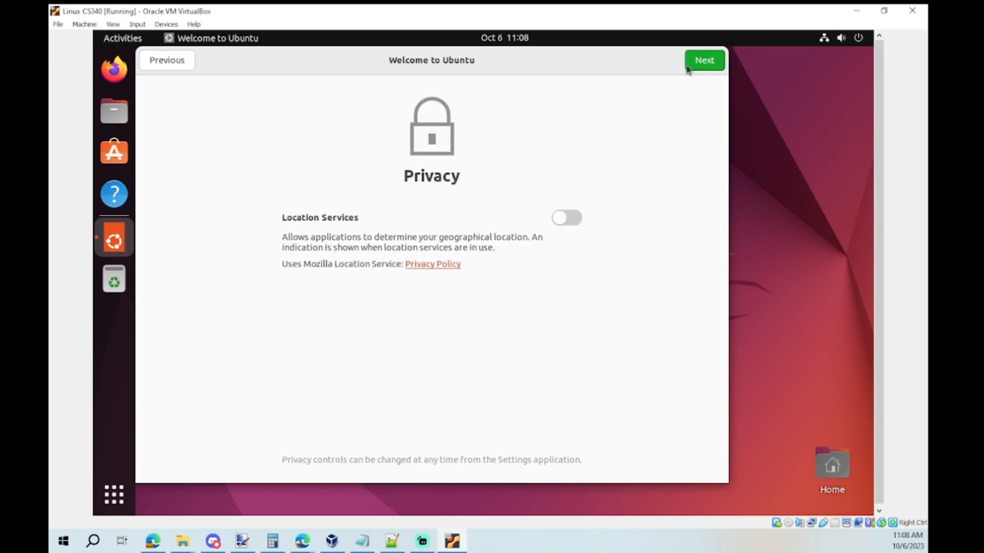
pyautogui.click(704, 62)
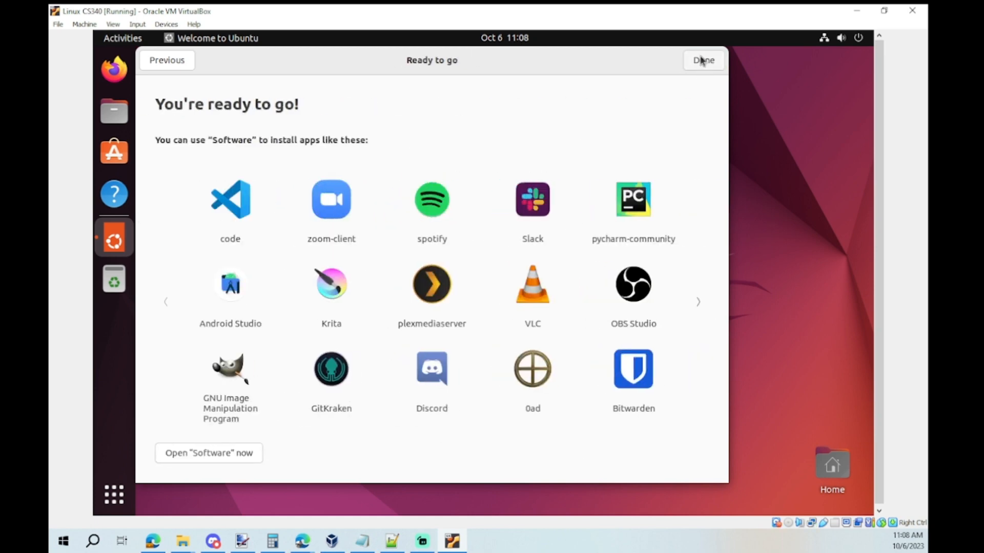
pyautogui.click(702, 61)
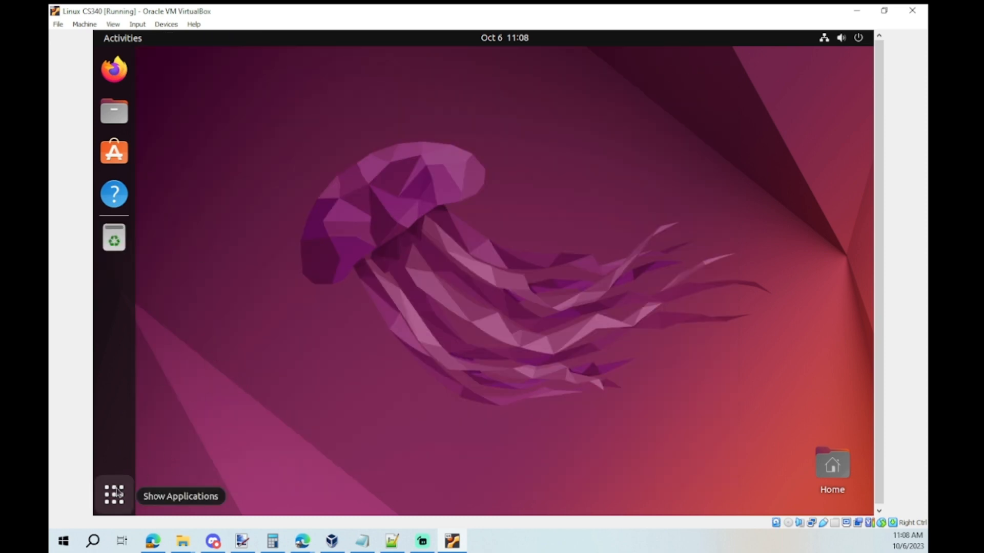
# Step: Add Terminal to the favorites in the dock and remove Help from them
pyautogui.click(116, 493)
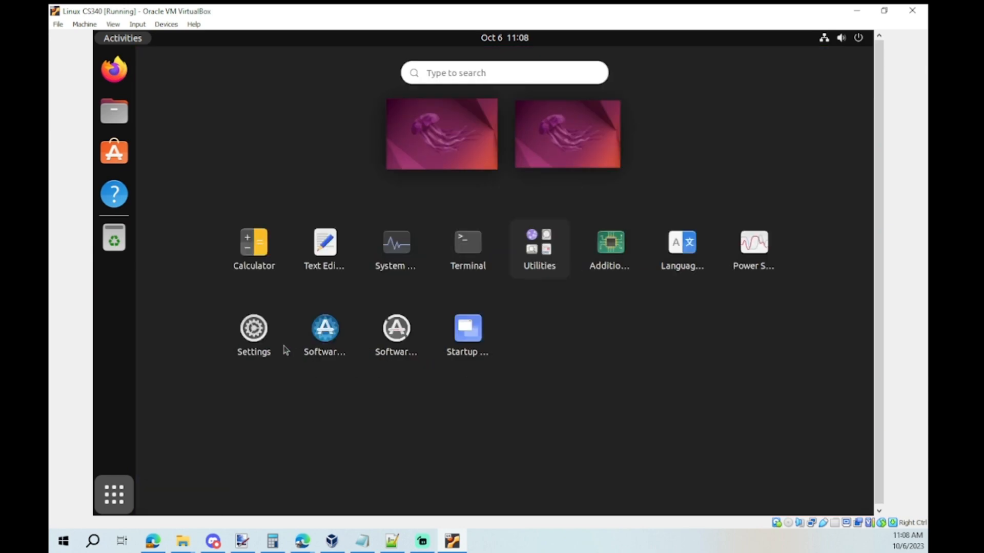
pyautogui.rightClick(411, 342)
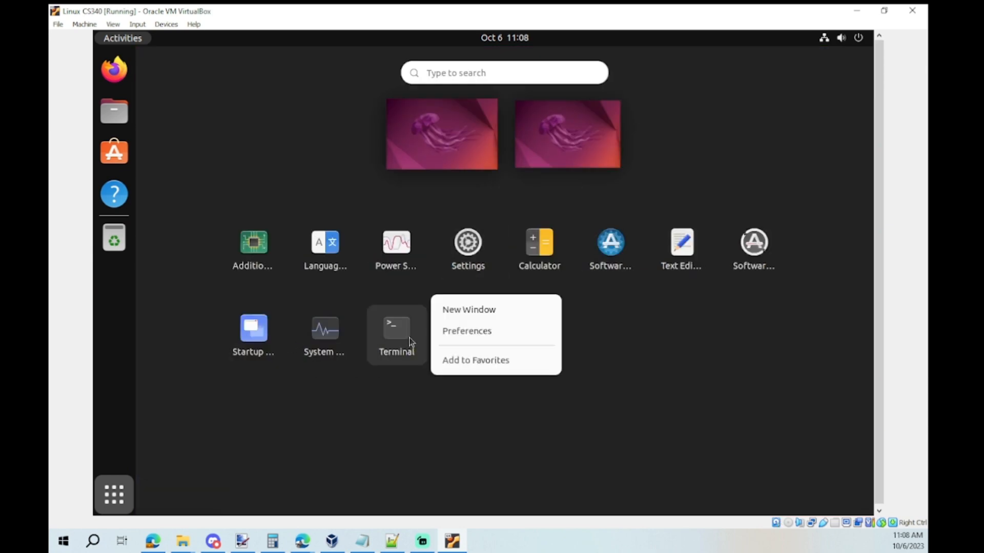
pyautogui.click(486, 362)
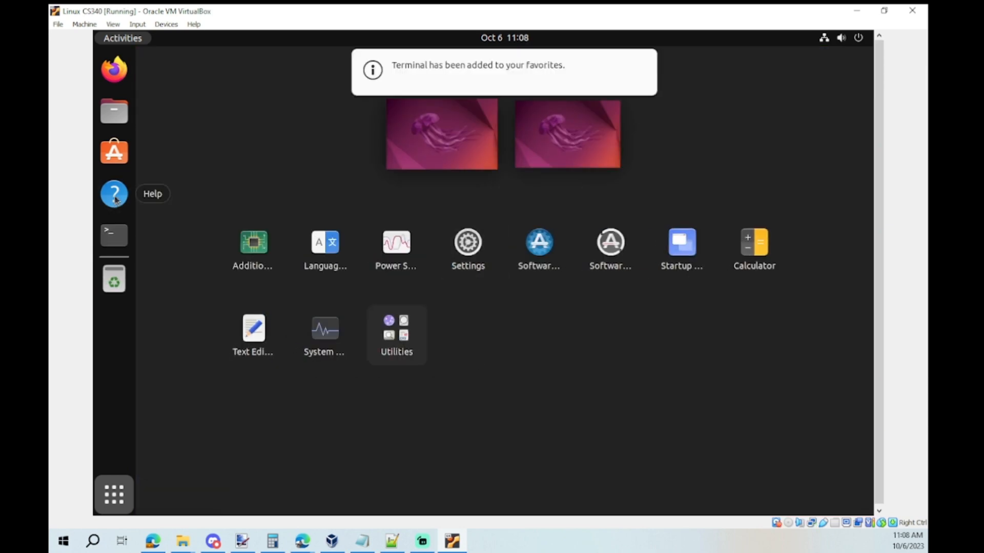
pyautogui.rightClick(115, 199)
pyautogui.click(149, 209)
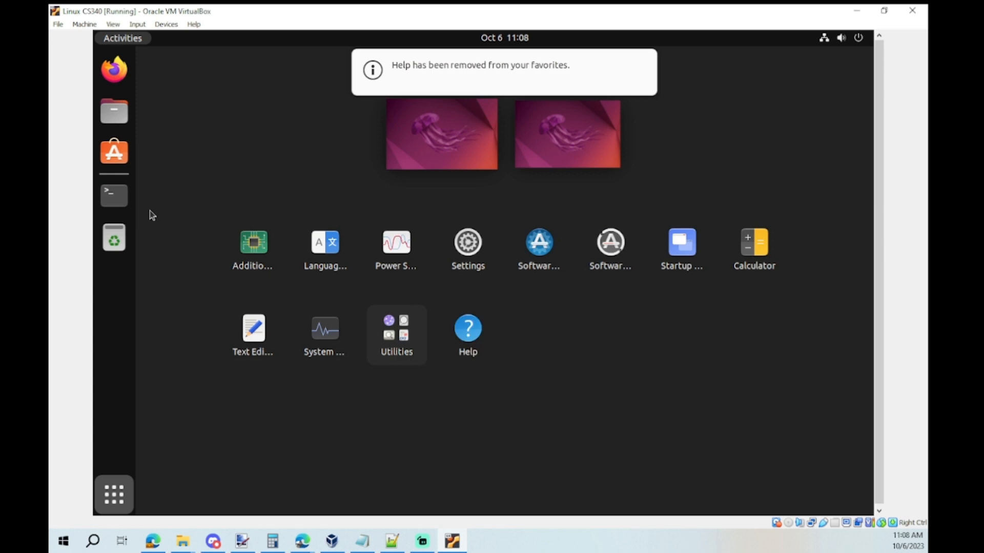
# Step: Open Terminal, run "sudo apt-get update && sudo apt-get upgrade", and authorize it with the account password
pyautogui.click(113, 194)
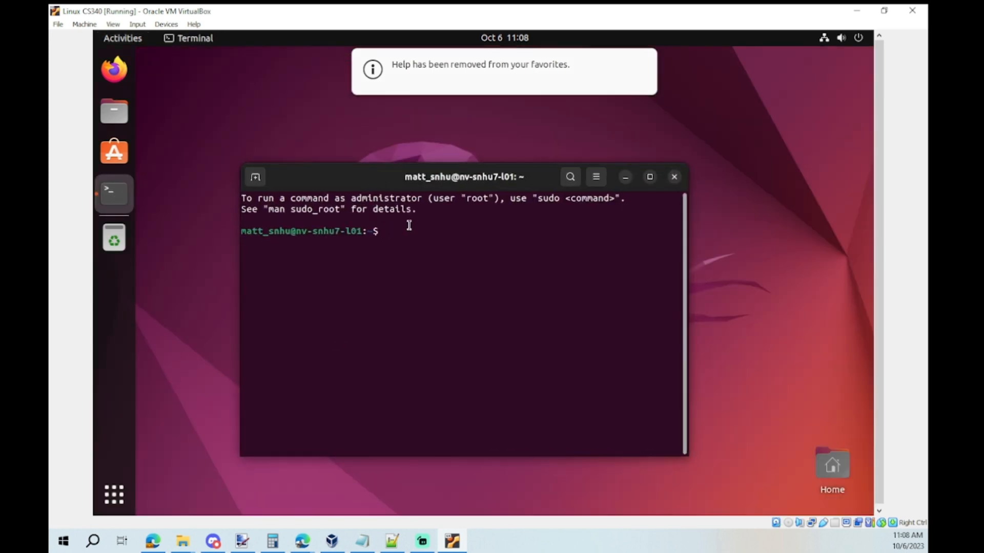
pyautogui.write('sudo apt')
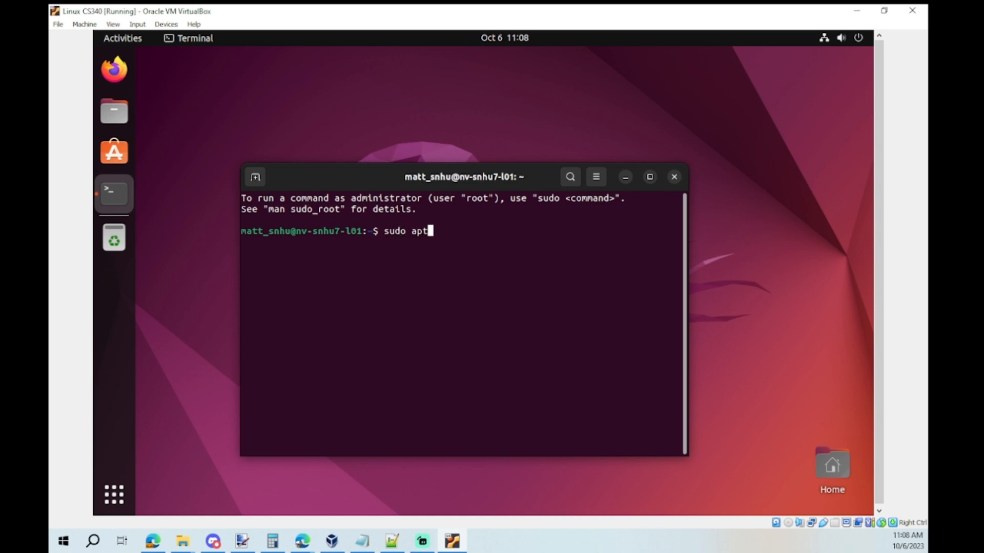
pyautogui.write('-get update && ')
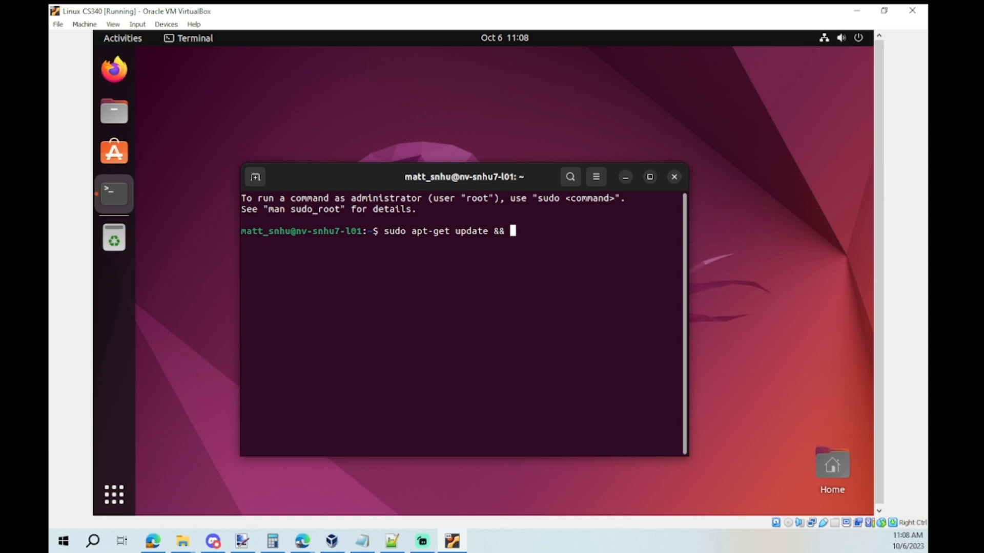
pyautogui.write('sudo apt-get upgrade')
pyautogui.press('Return')
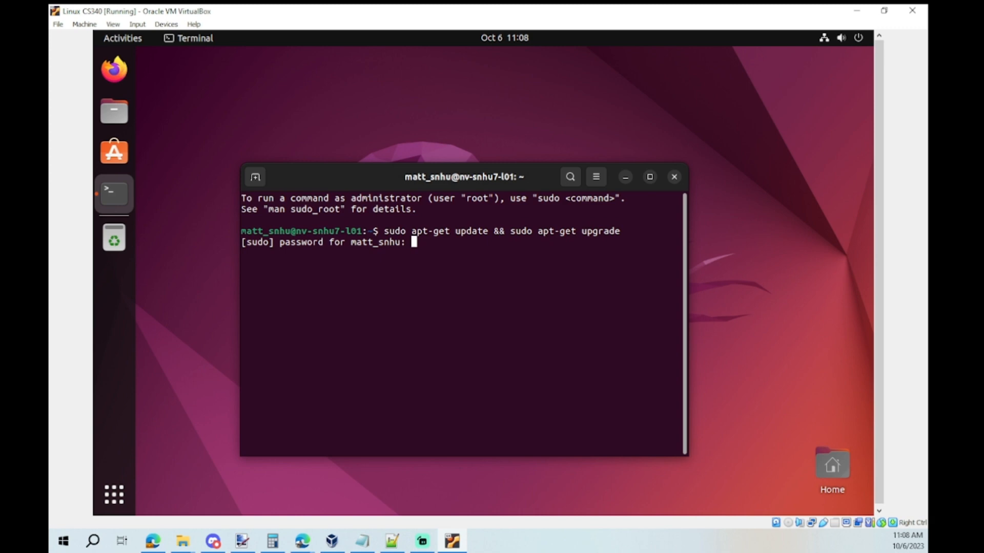
pyautogui.press('Return')
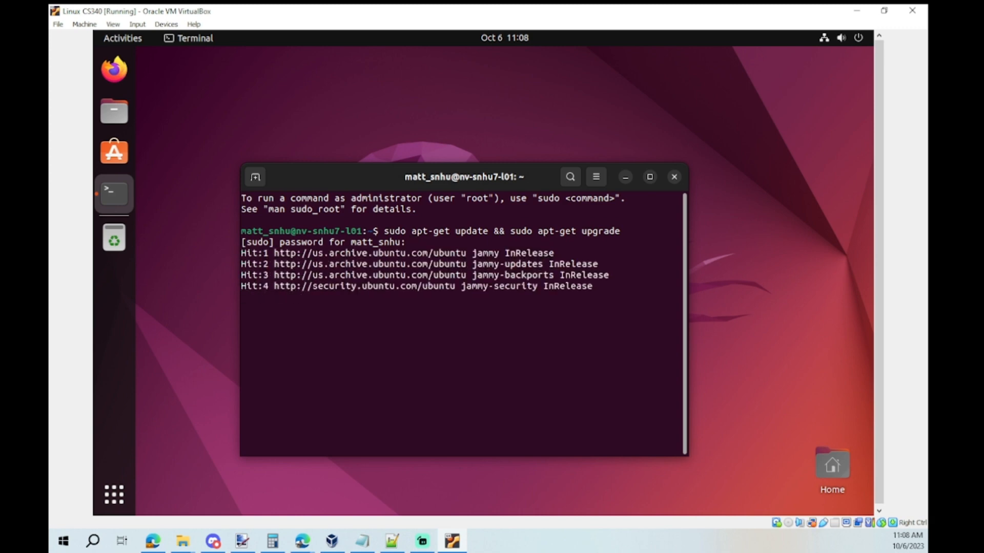